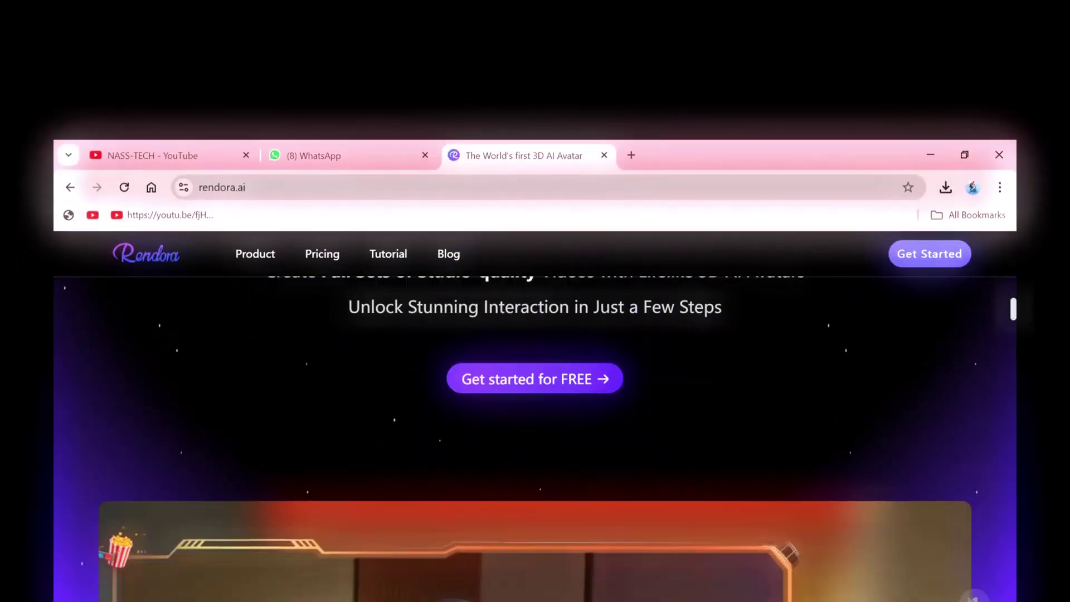
Browse the avatar stages, previewing the Natural stage and opening the gender filter.
scroll(535, 390, down, 5)
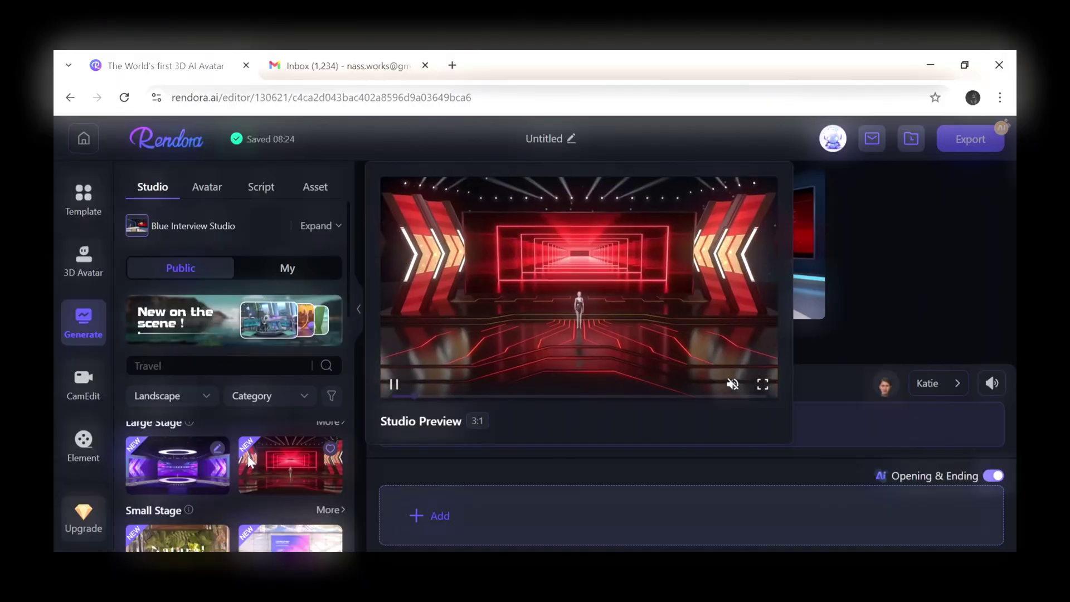
scroll(171, 467, down, 1)
click(175, 501)
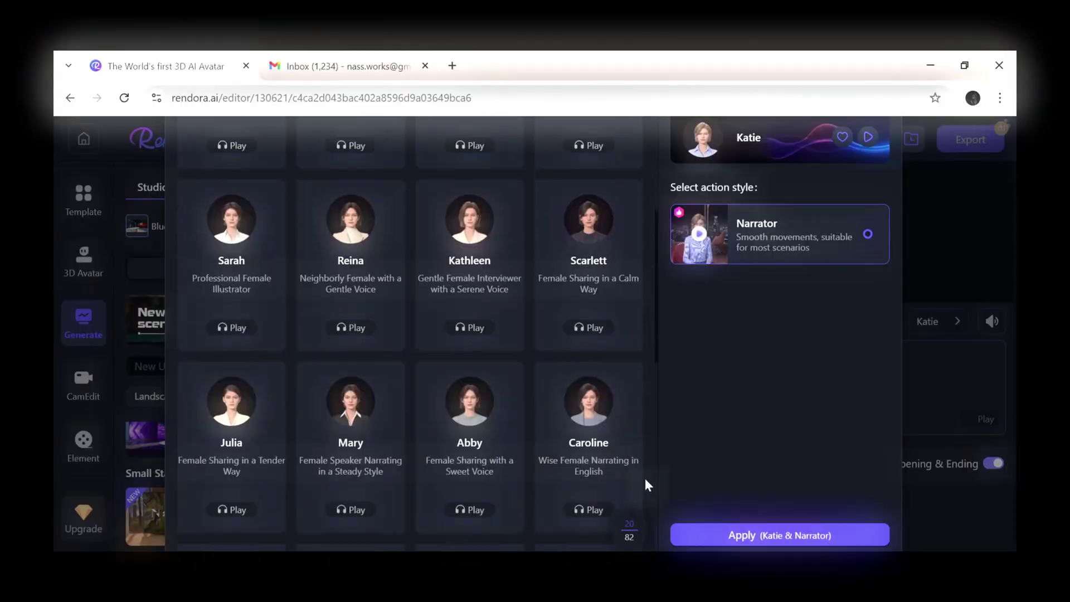
scroll(646, 484, down, 3)
scroll(645, 483, up, 5)
click(464, 186)
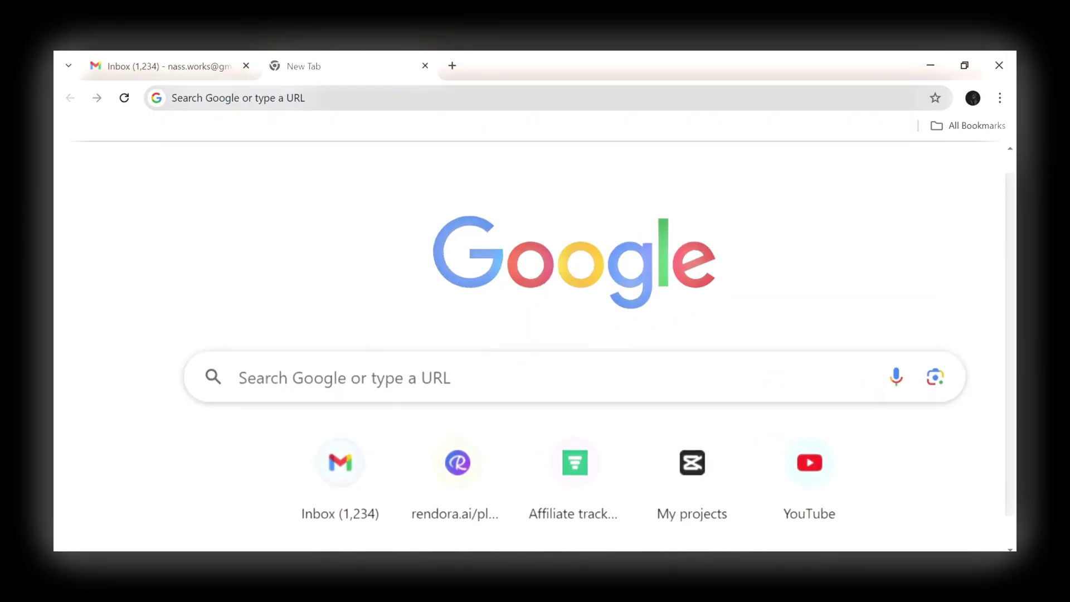
Load rendora.ai and go to the Rendora platform dashboard.
text(rendora.)
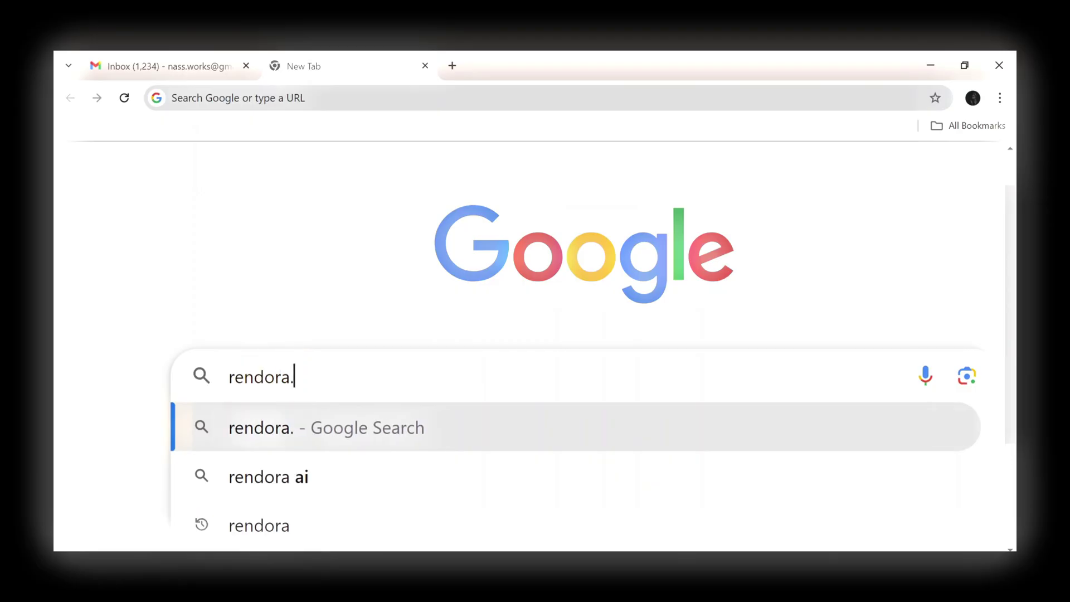
text(ai)
key(Return)
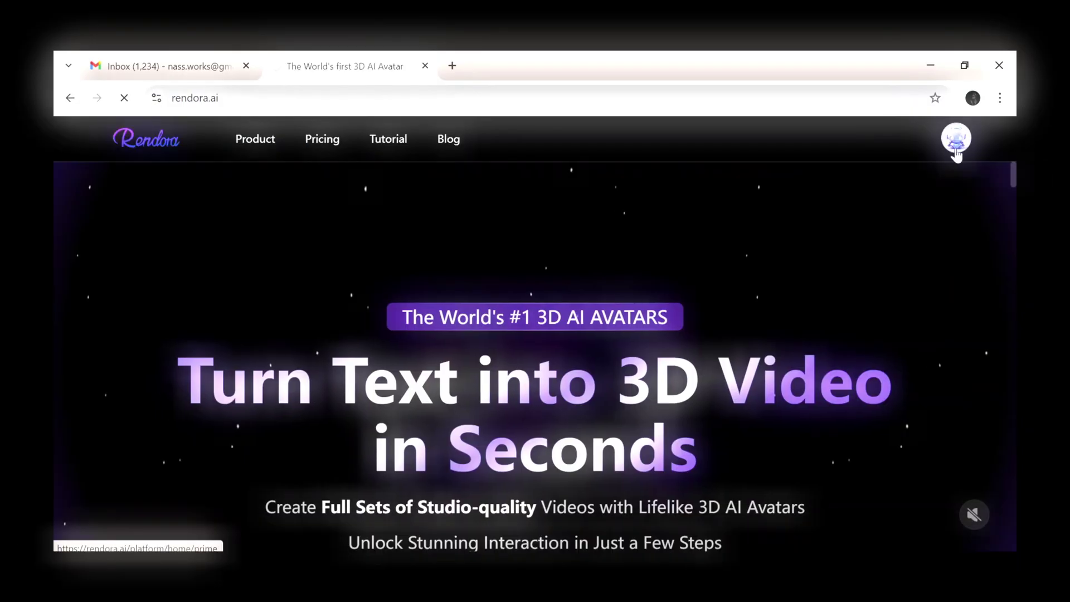
click(955, 149)
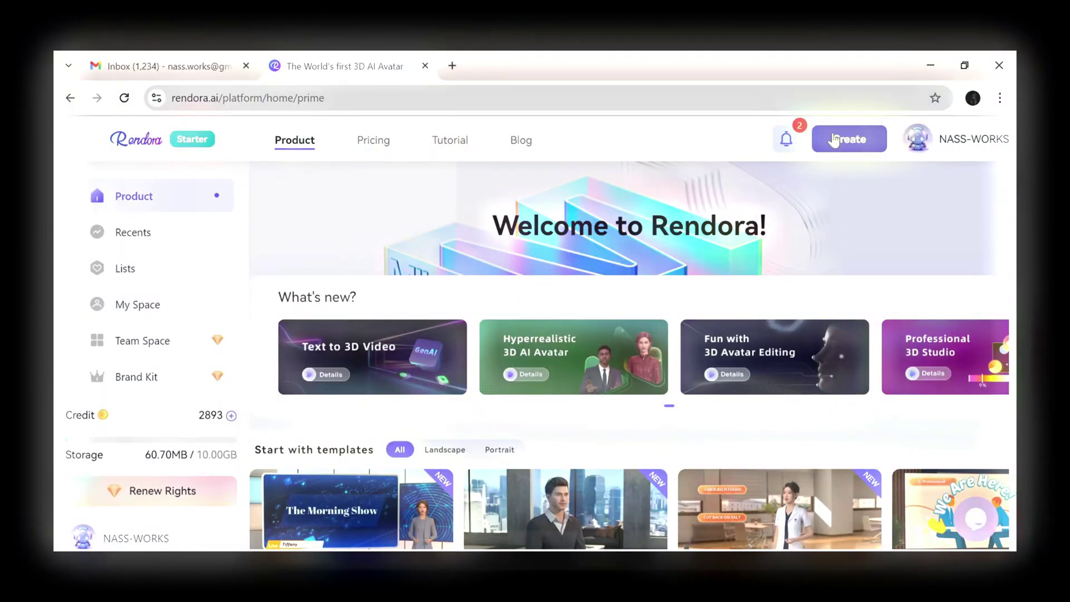
Create a new Landscape video and browse the avatar choices using the avatar filter.
click(835, 140)
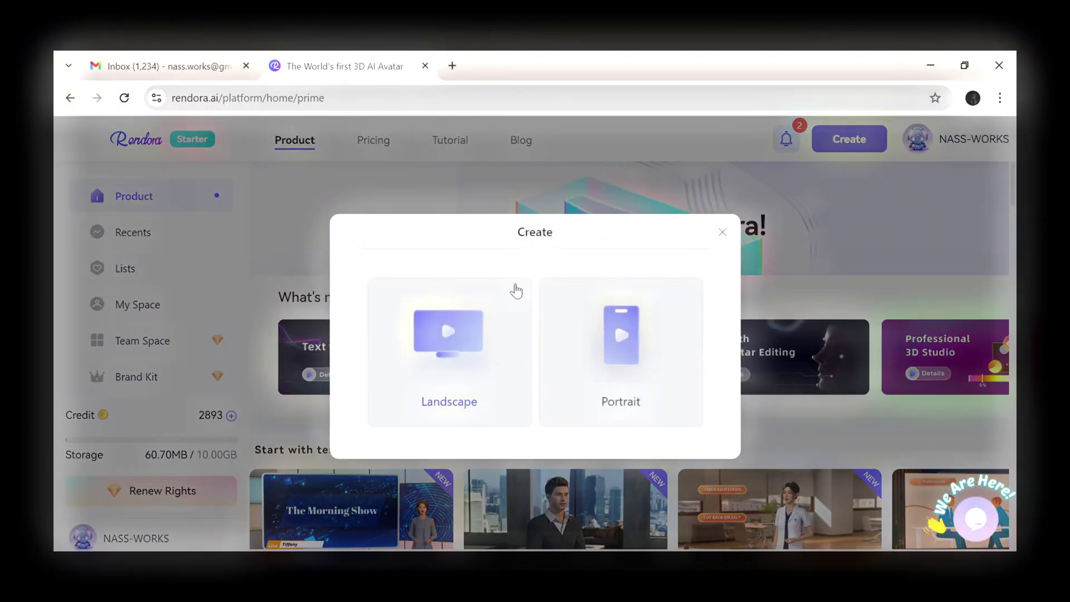
click(419, 315)
click(207, 189)
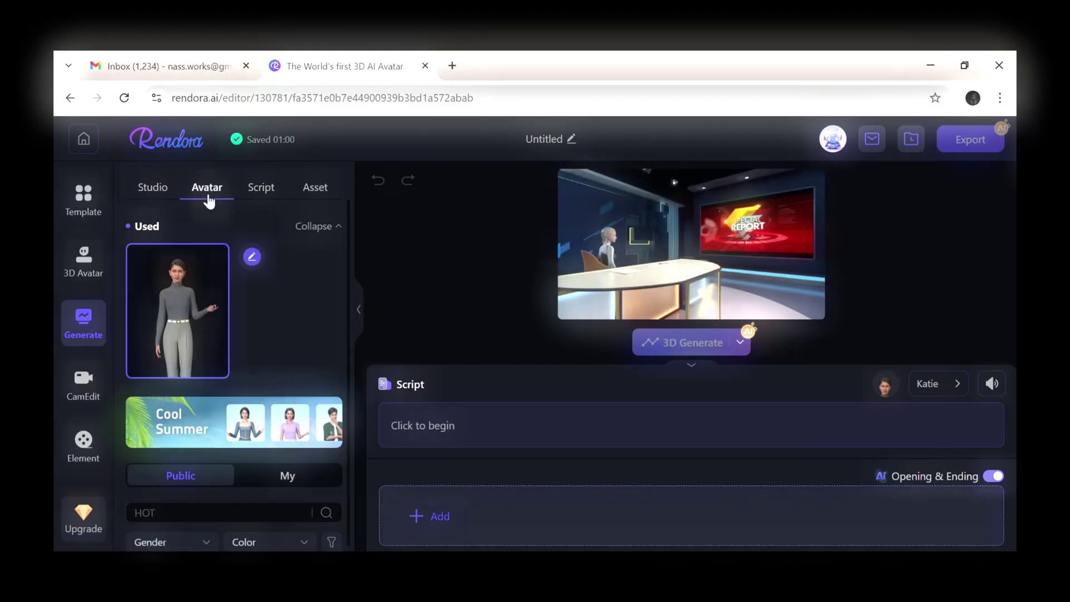
scroll(203, 517, down, 3)
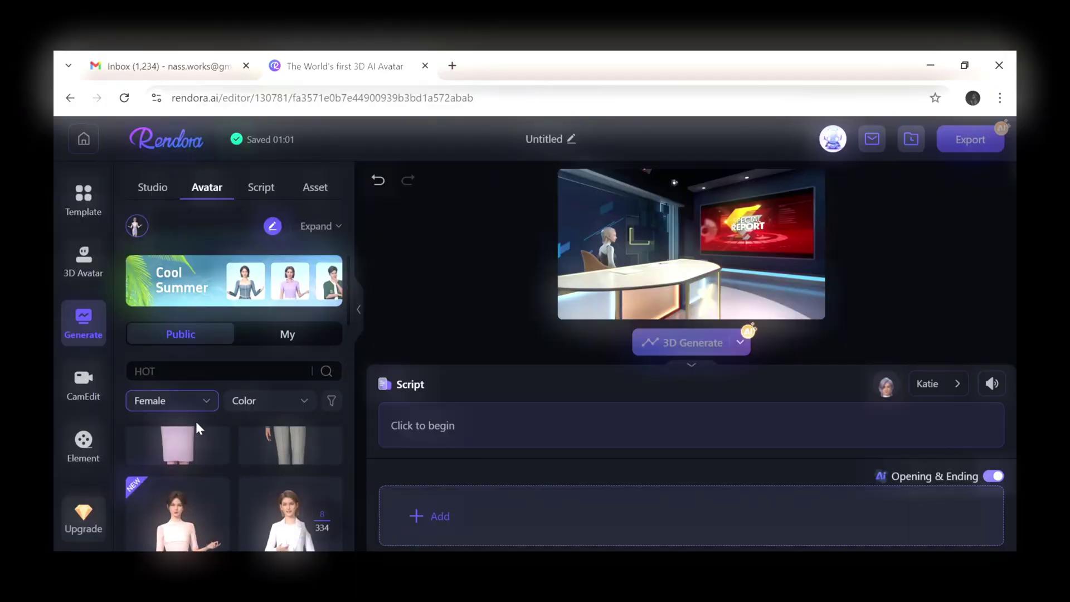
click(262, 401)
scroll(219, 495, down, 3)
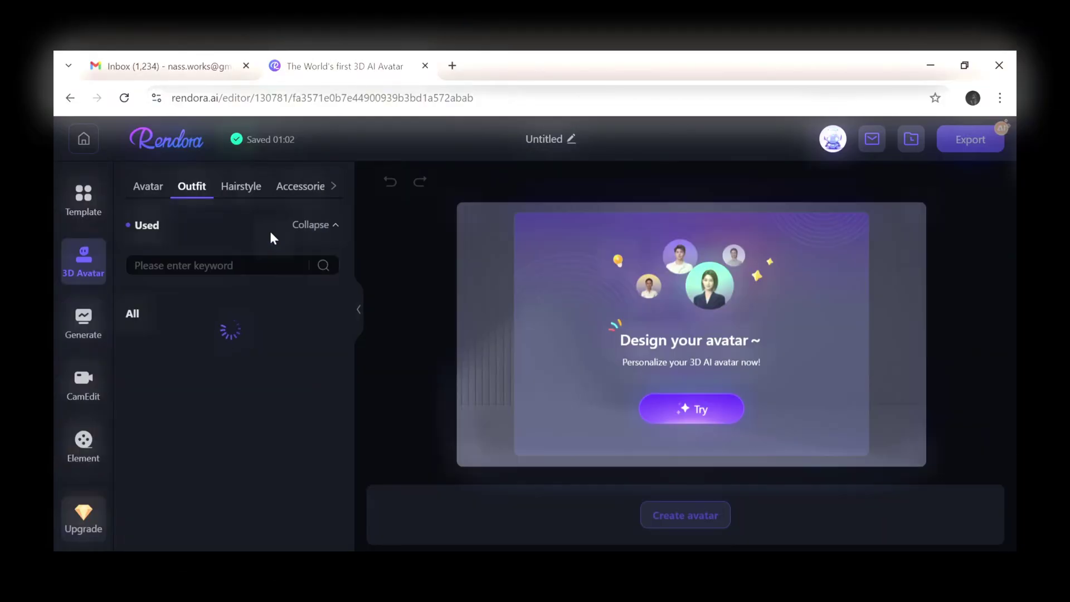
Give the 3D avatar the grey suit and glasses, then create and confirm the custom avatar.
scroll(251, 345, down, 4)
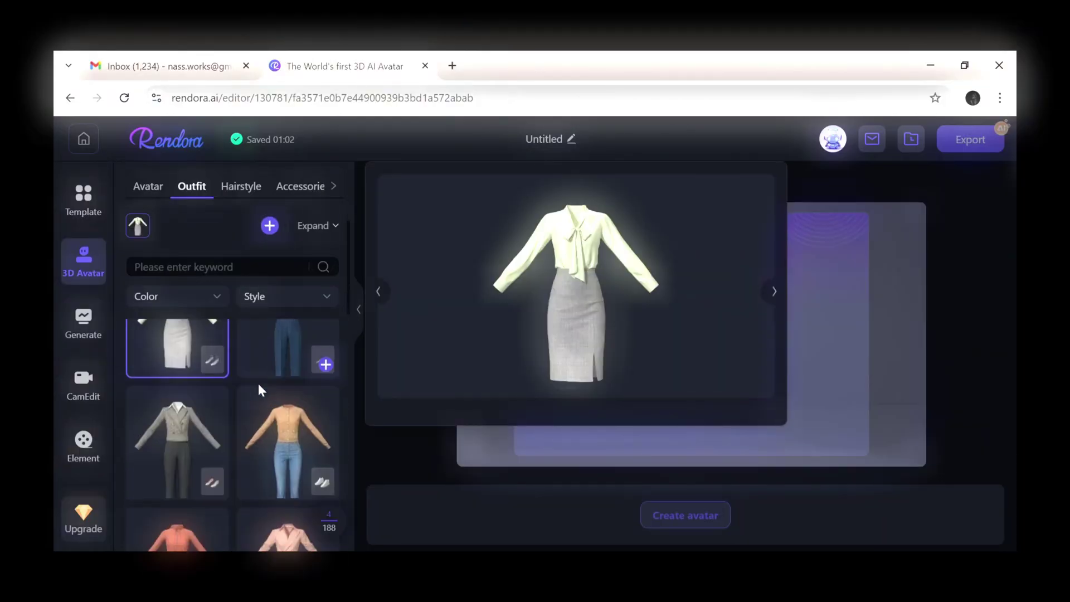
click(189, 363)
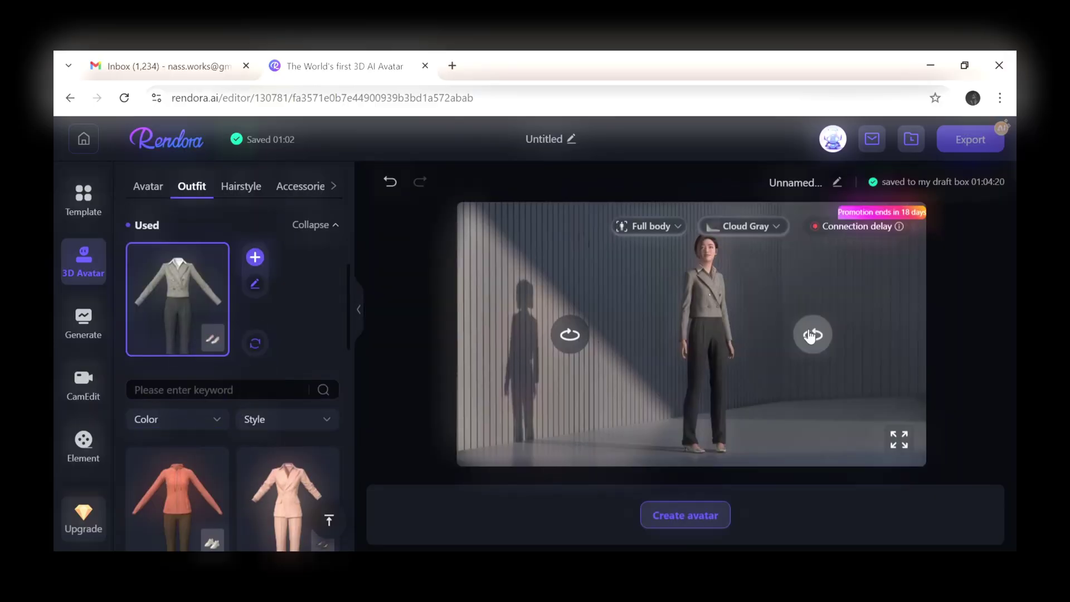
click(242, 190)
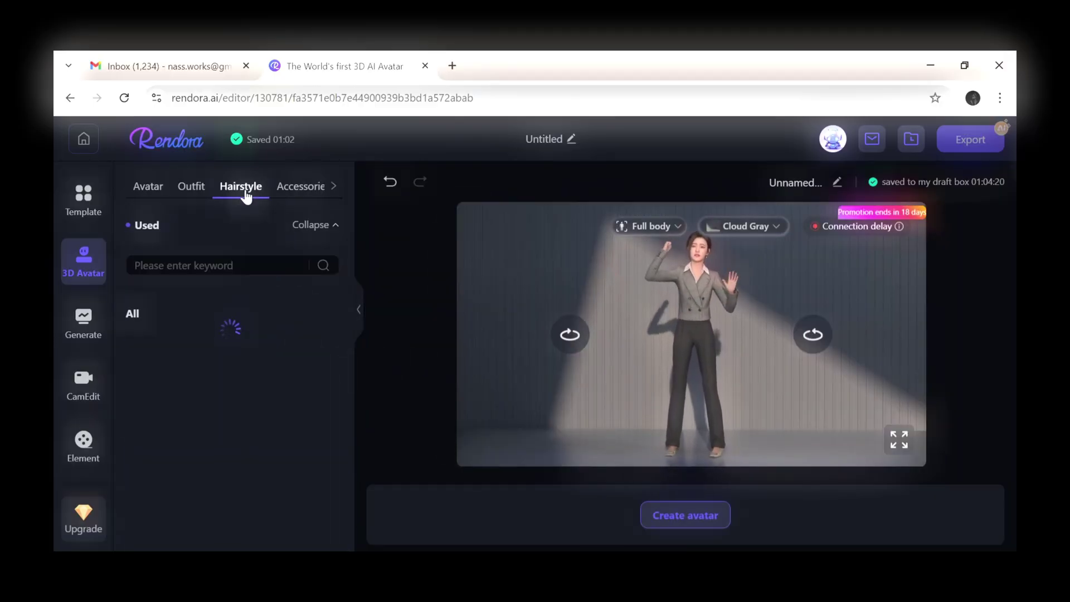
mouse_move(284, 382)
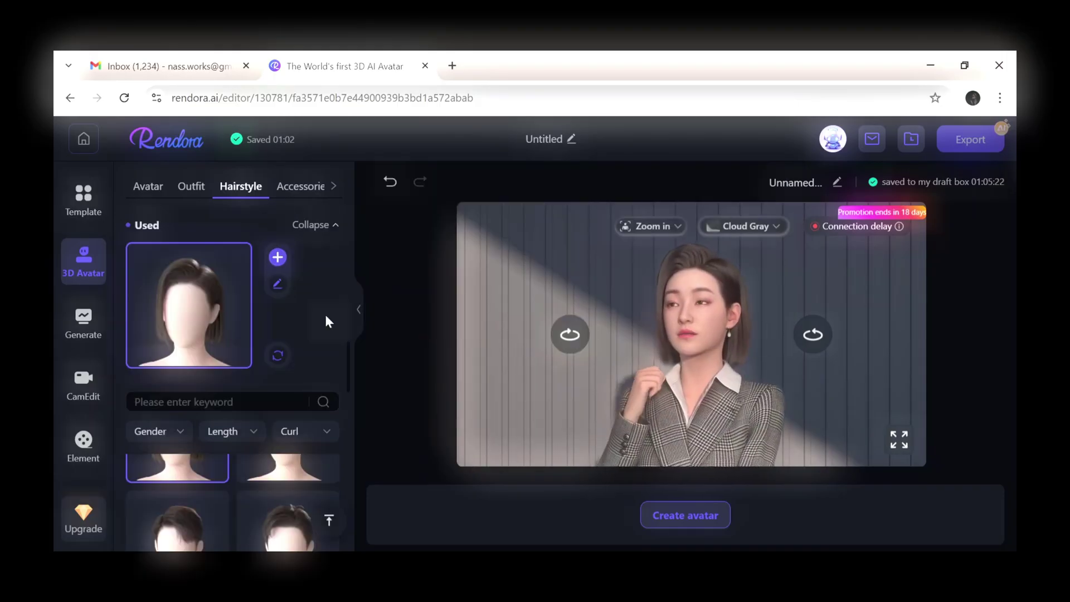
click(294, 190)
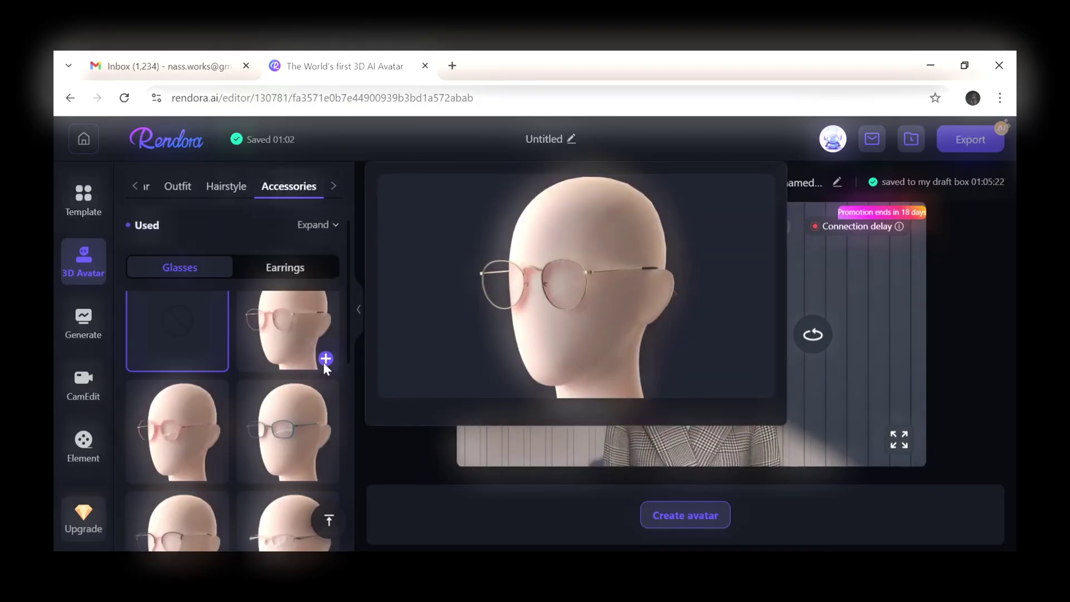
click(327, 358)
click(311, 282)
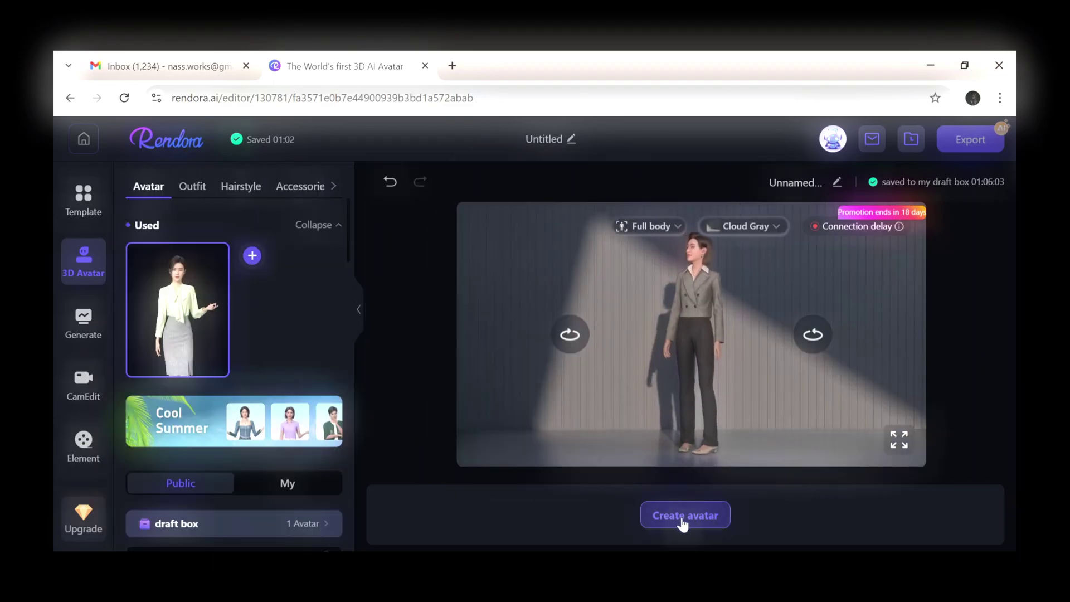
click(686, 515)
click(580, 474)
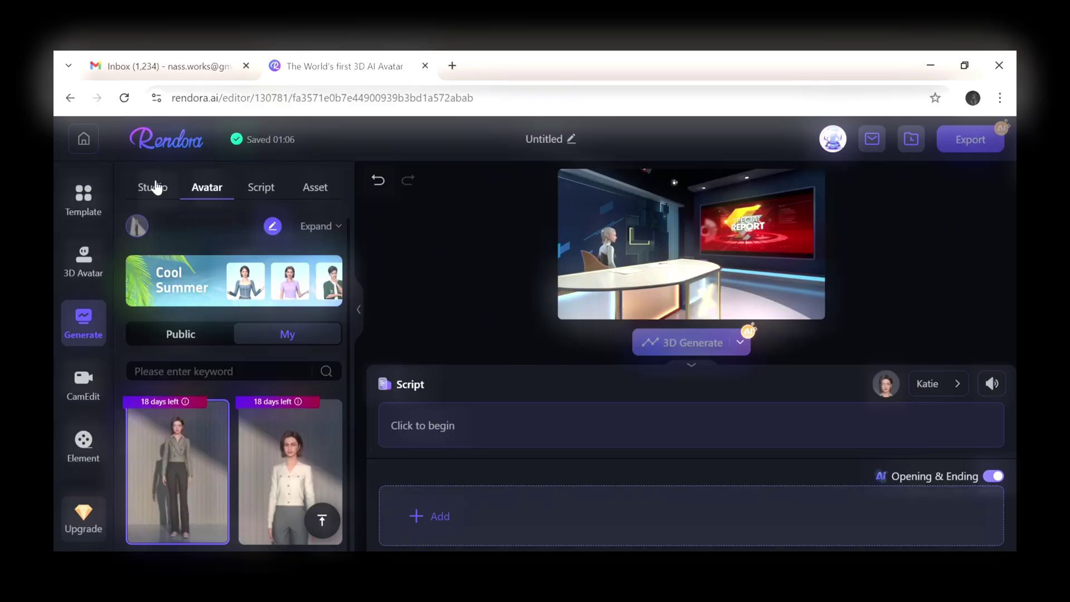
Filter the Studio tab's library to the Outdoor Space category and preview its scenes.
click(153, 187)
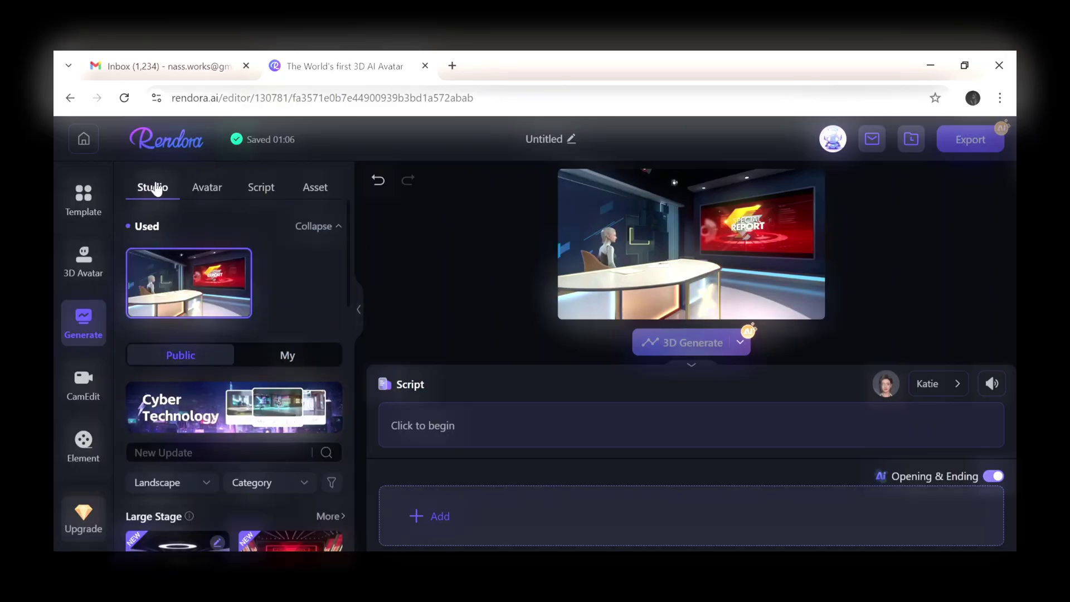
click(318, 226)
mouse_move(179, 489)
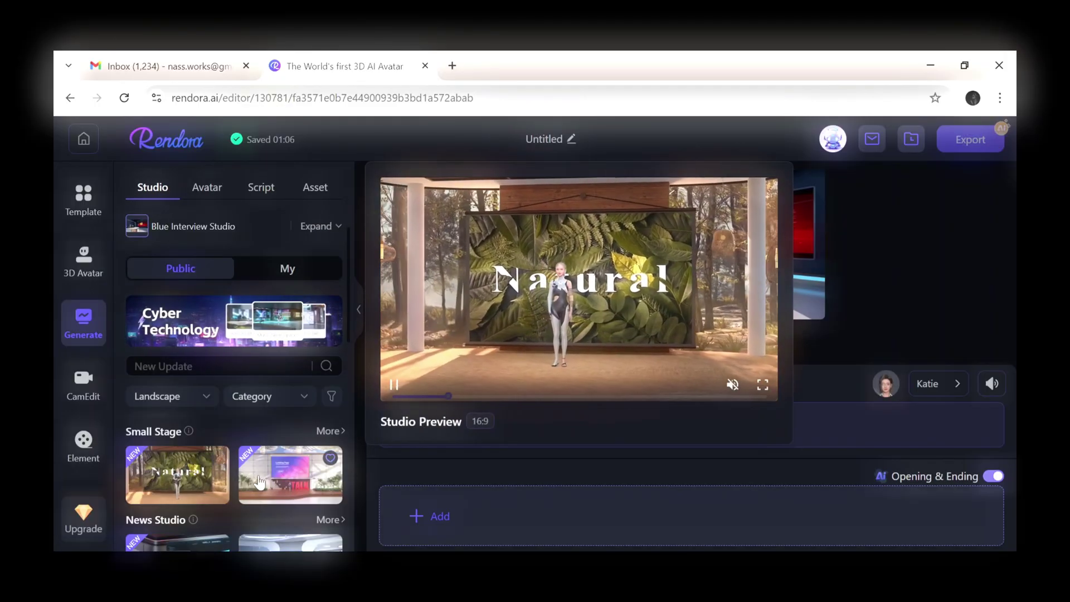
scroll(273, 513, down, 1)
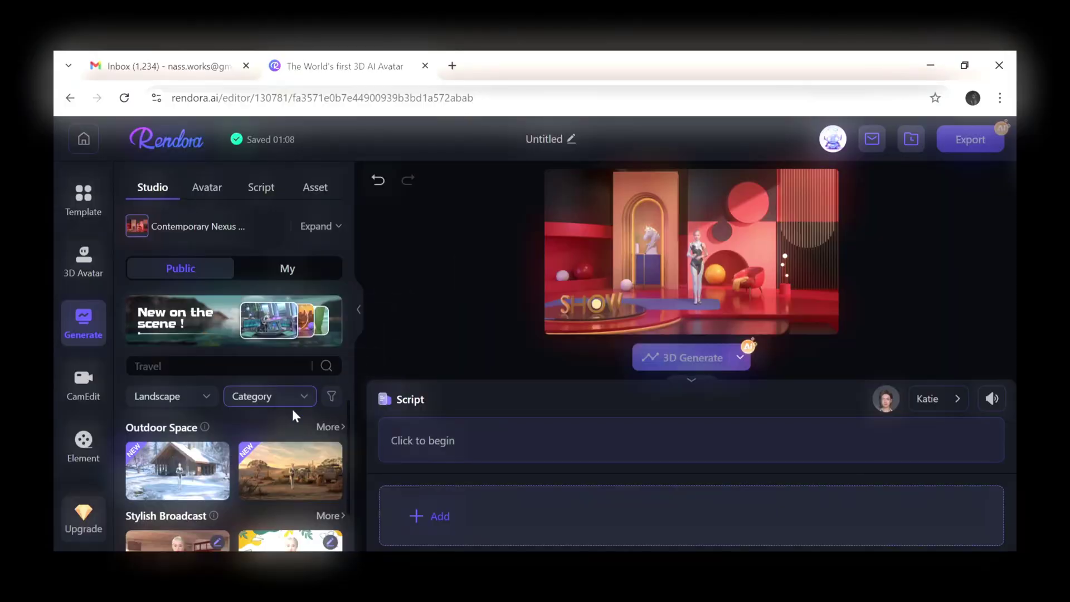
click(275, 402)
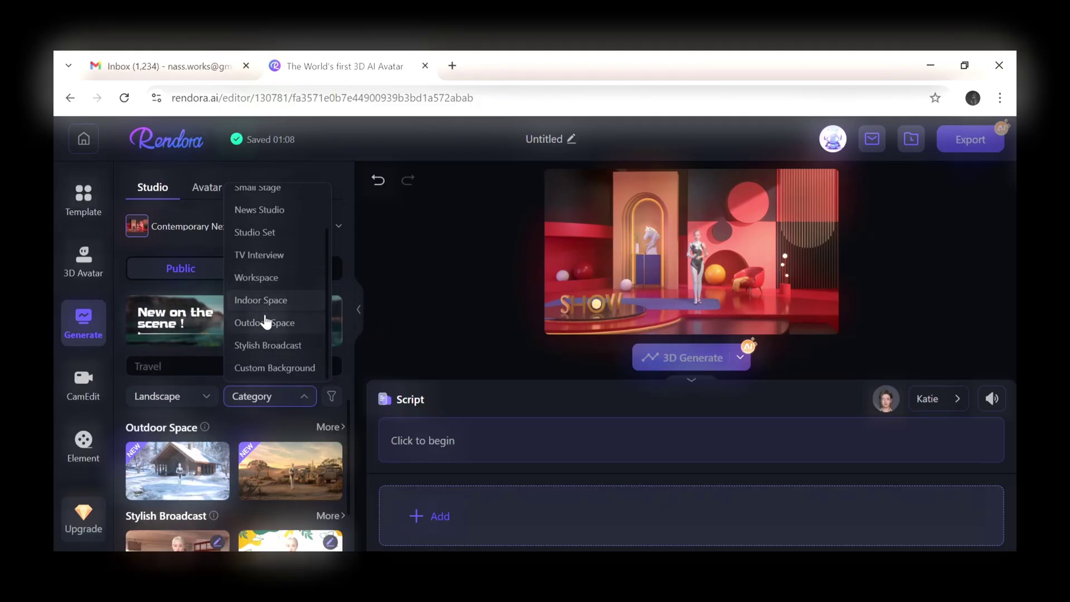
click(262, 324)
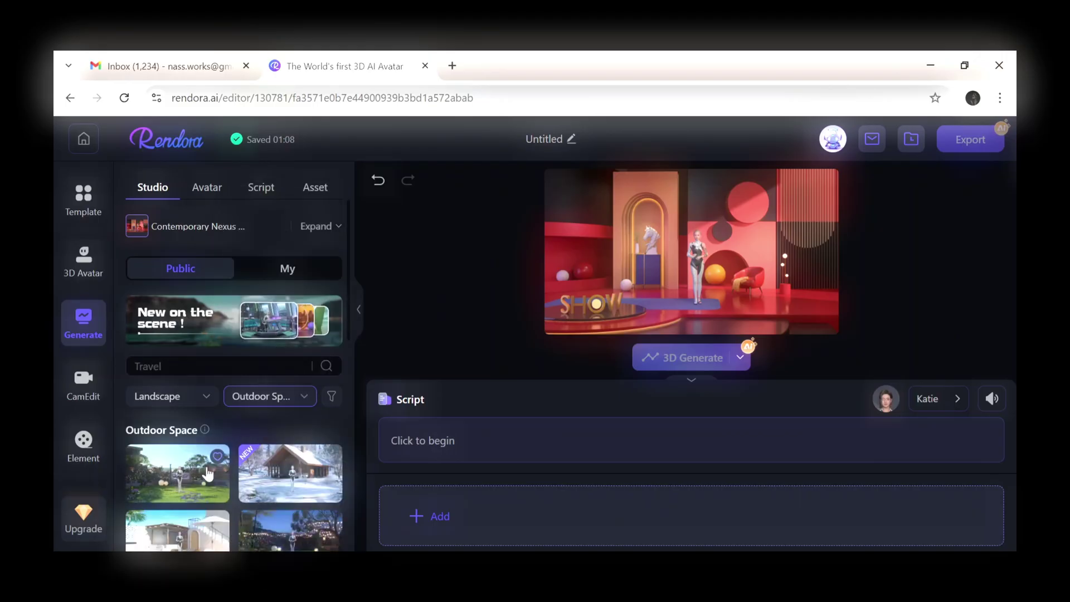
mouse_move(189, 475)
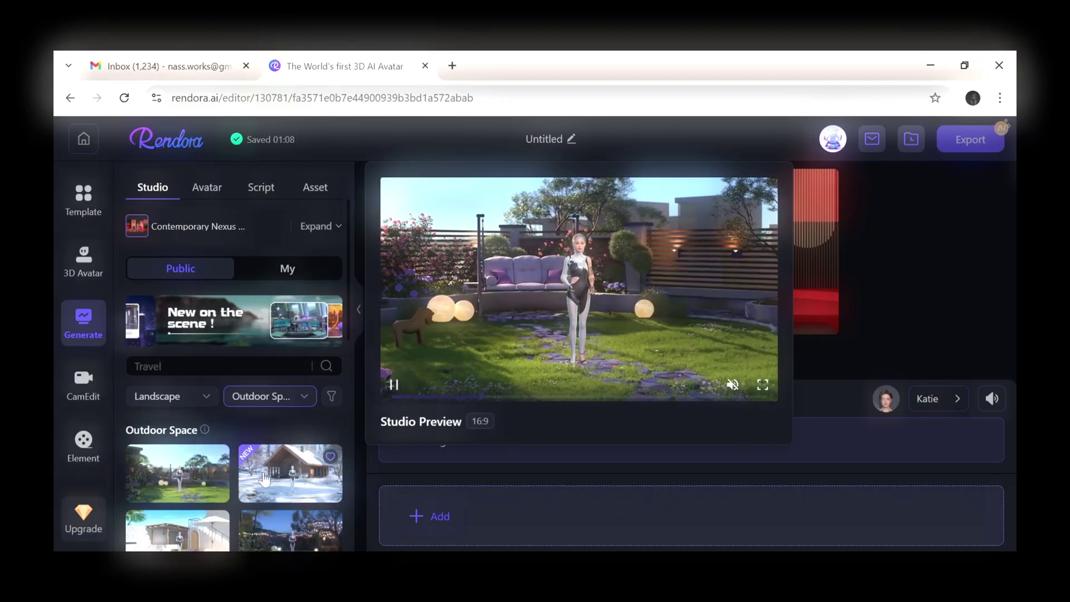
scroll(273, 508, down, 1)
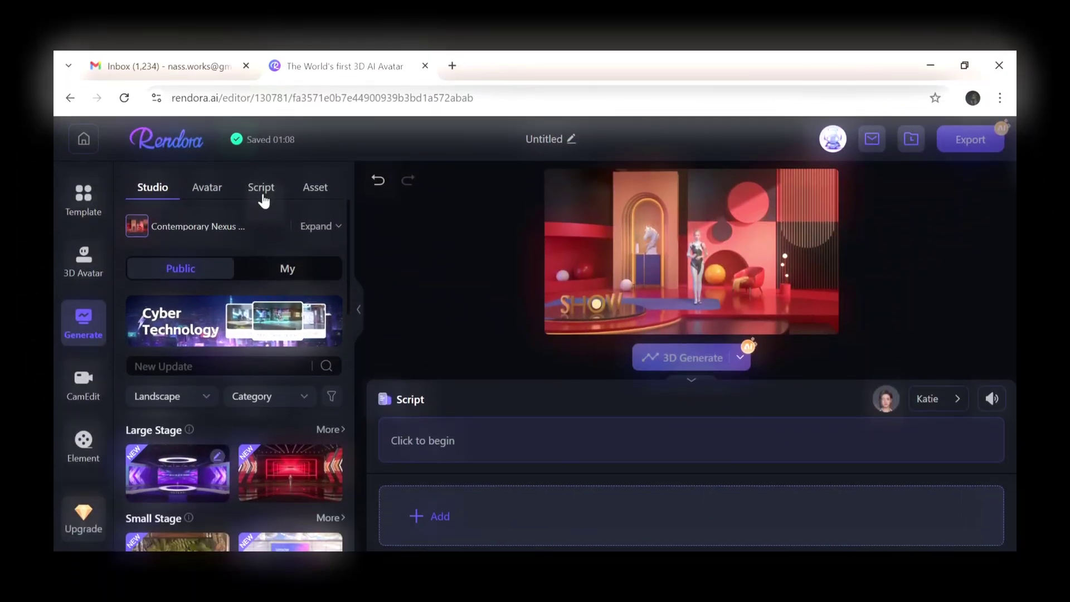
In the Script tab, open the script-upload window and close it without uploading.
click(262, 196)
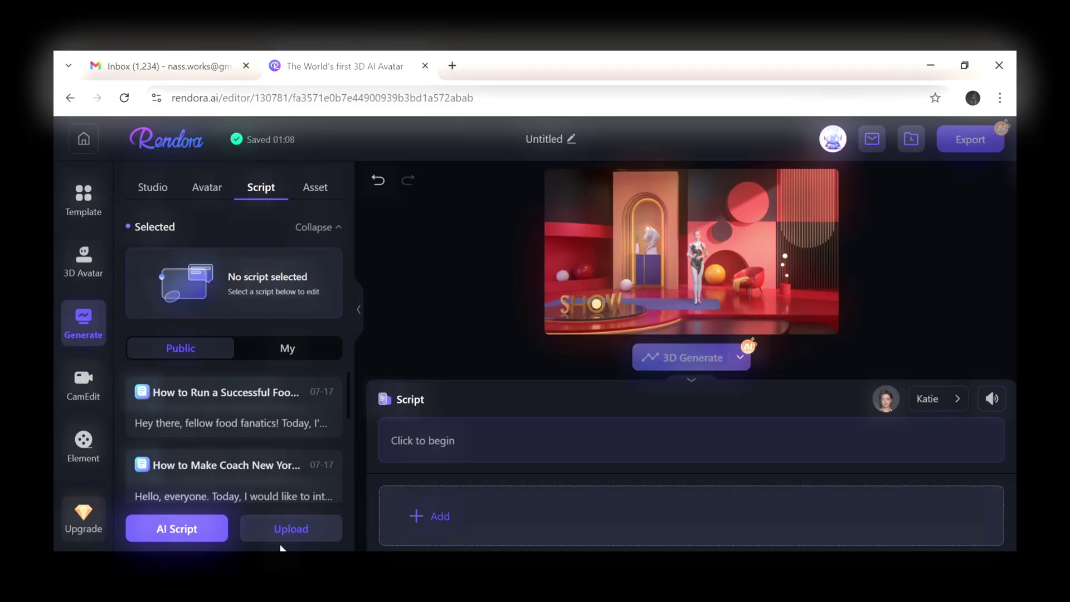
click(300, 534)
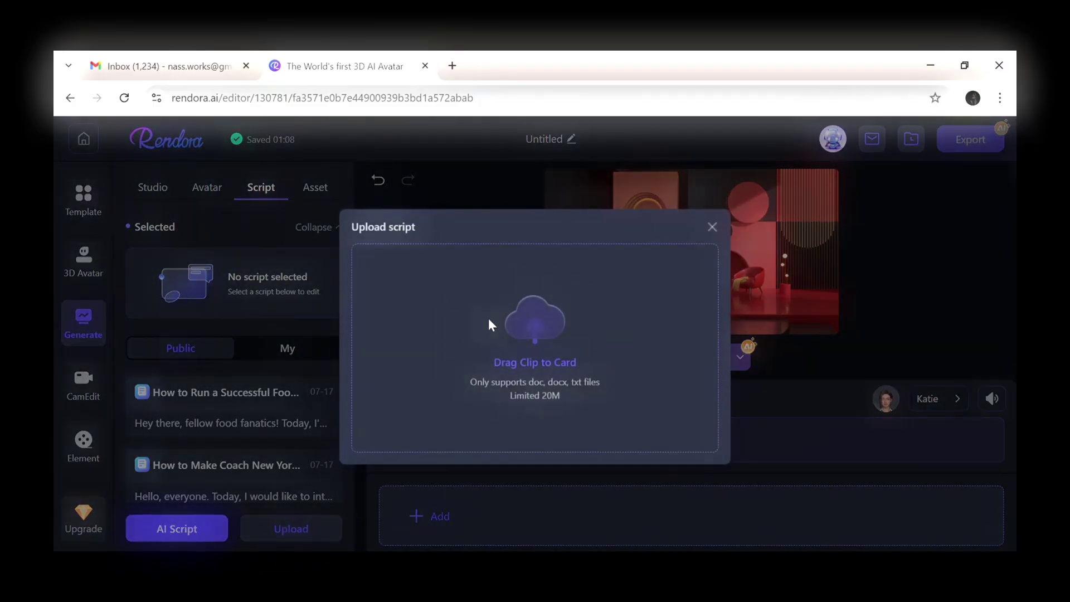
click(504, 477)
Have AI Script generate a script with role elocutionist, topic and structure, then apply it.
click(190, 539)
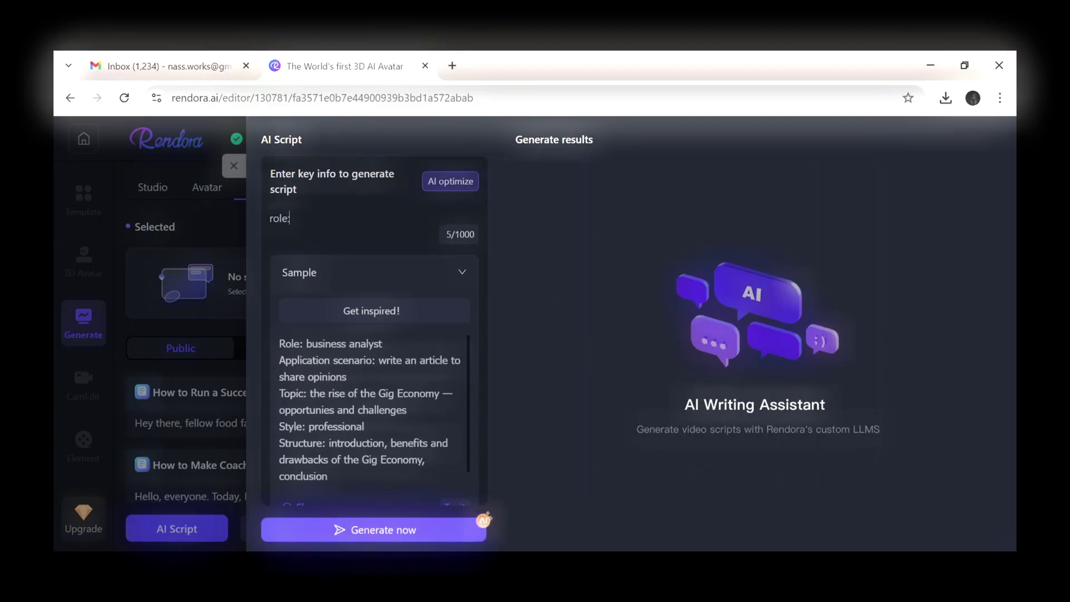
text(role:)
text(elocutionist)
key(Return)
text(topic: teens and smartphones)
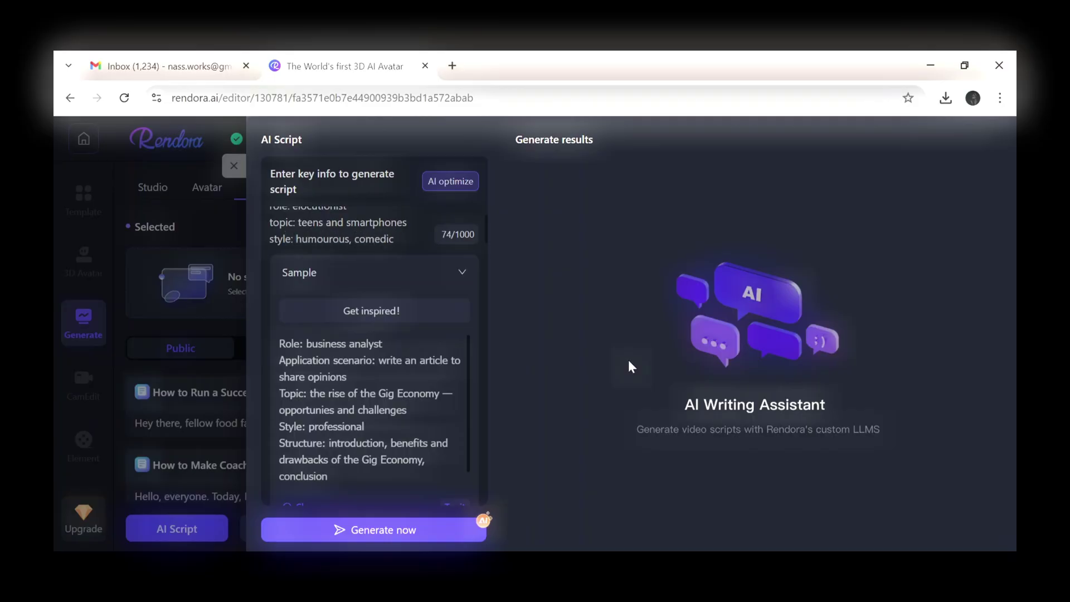
text(ructure)
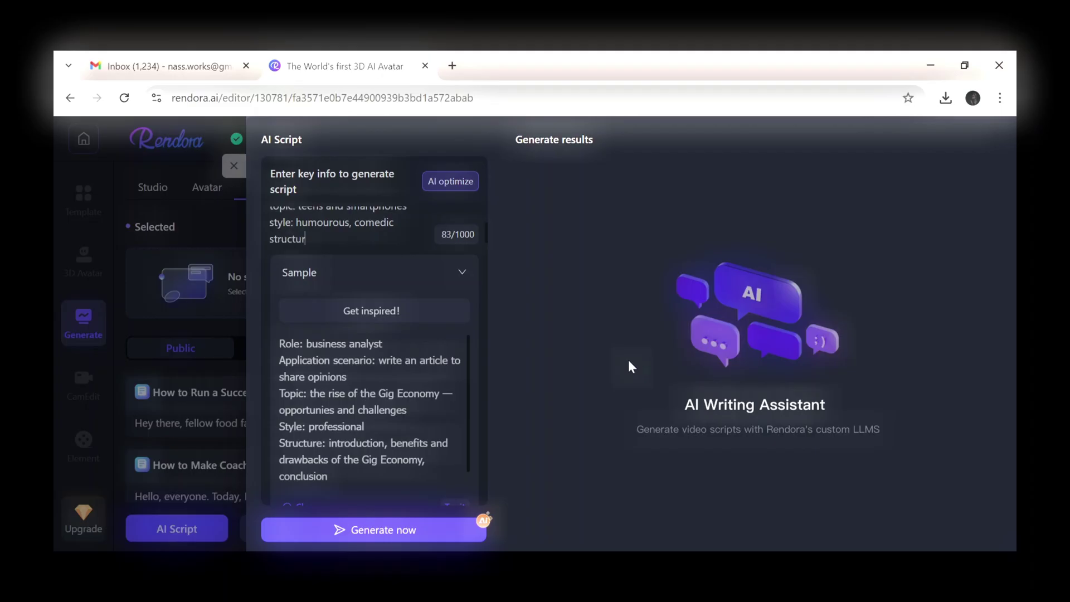
text(: i)
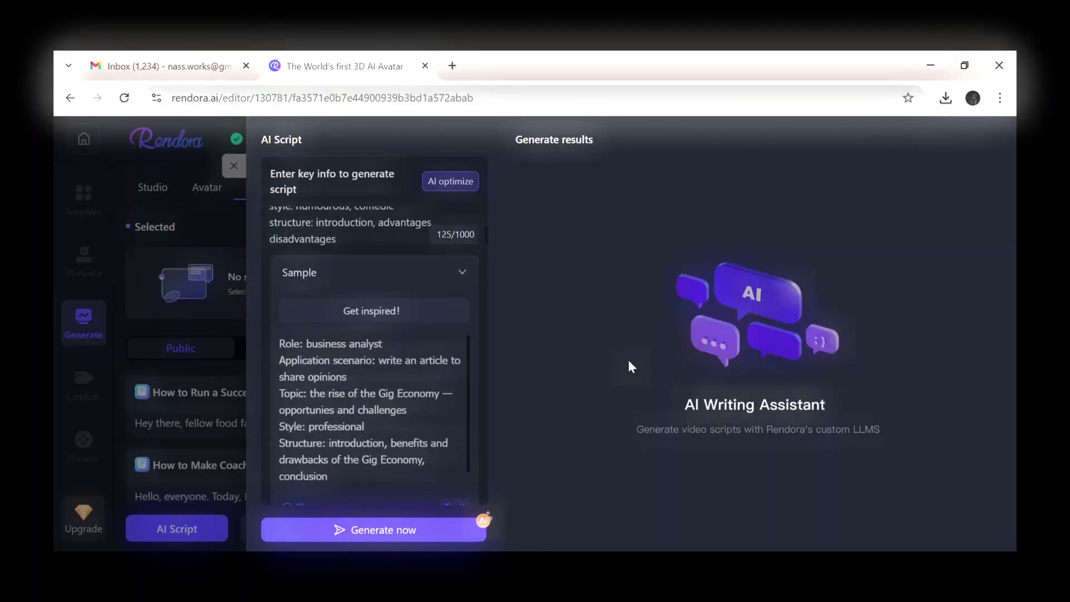
key(BackSpace)
key(BackSpace)
click(370, 531)
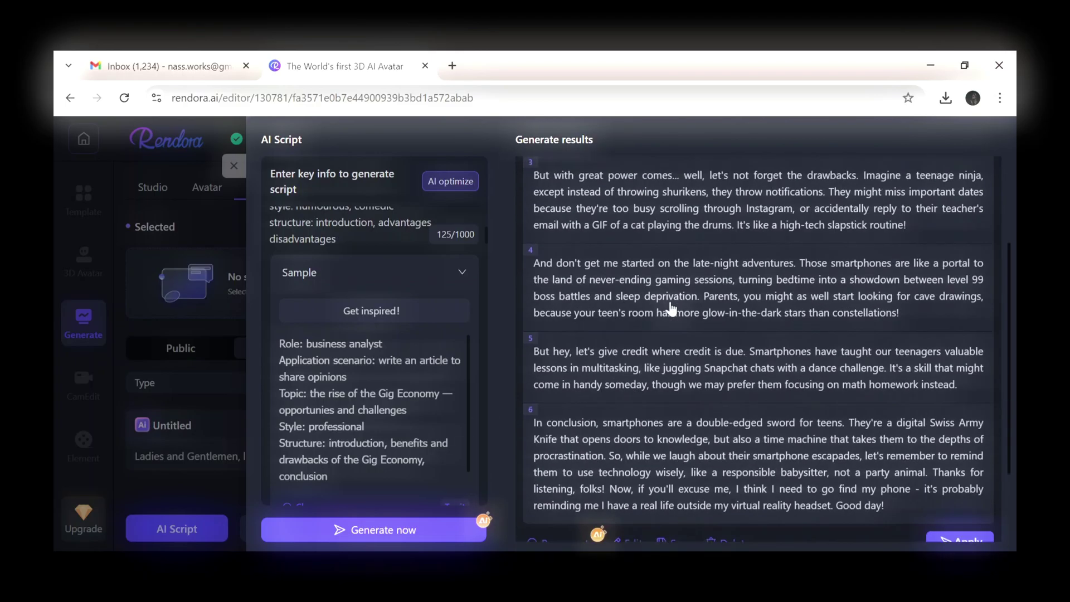
click(960, 523)
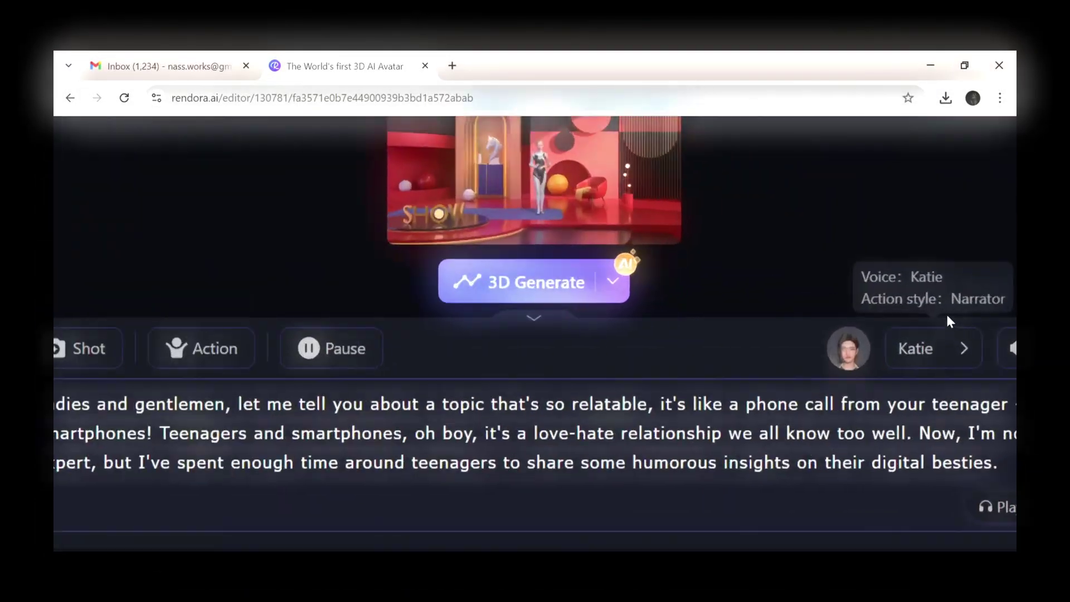
Preview other narrator voices in the voice and action style dialog, keeping Katie.
click(885, 343)
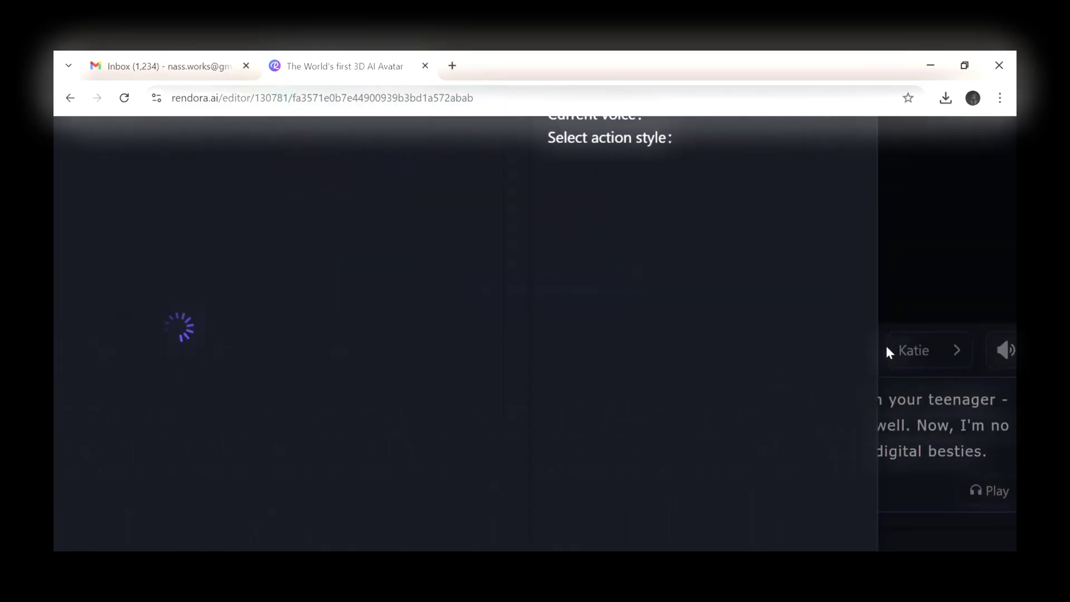
click(469, 290)
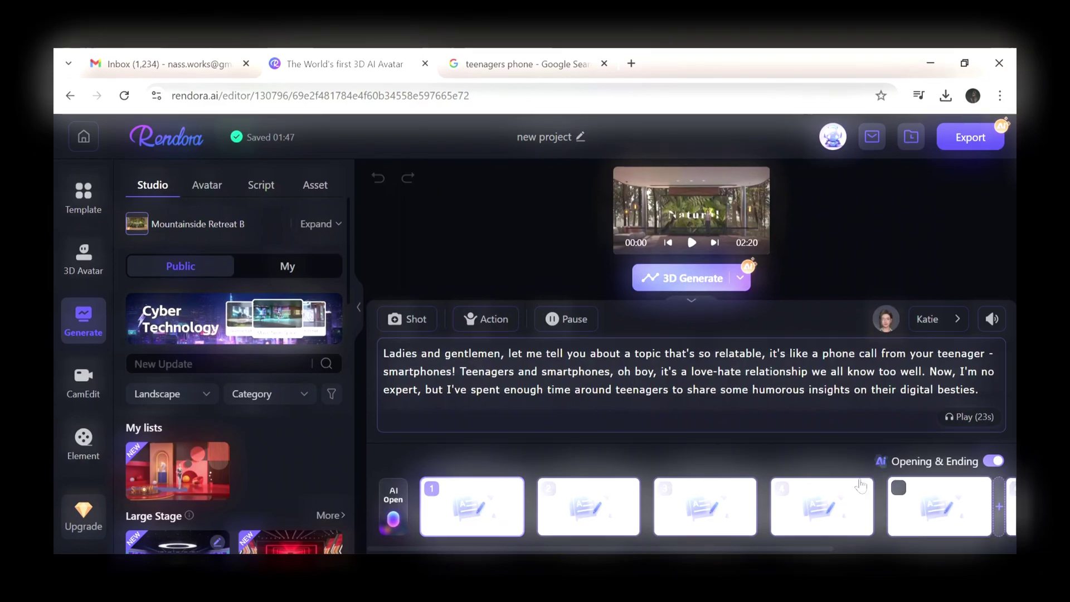
Upload the four smartphone images, placing the night-time photo on scene 2 and boy photo on scene 3.
click(316, 187)
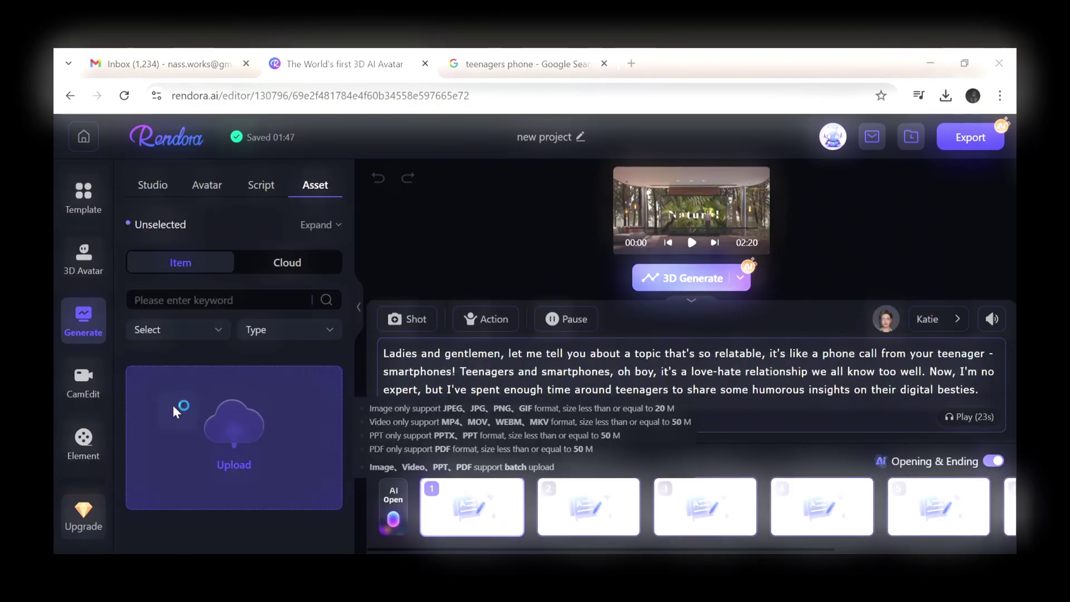
drag(216, 294, 358, 198)
click(407, 386)
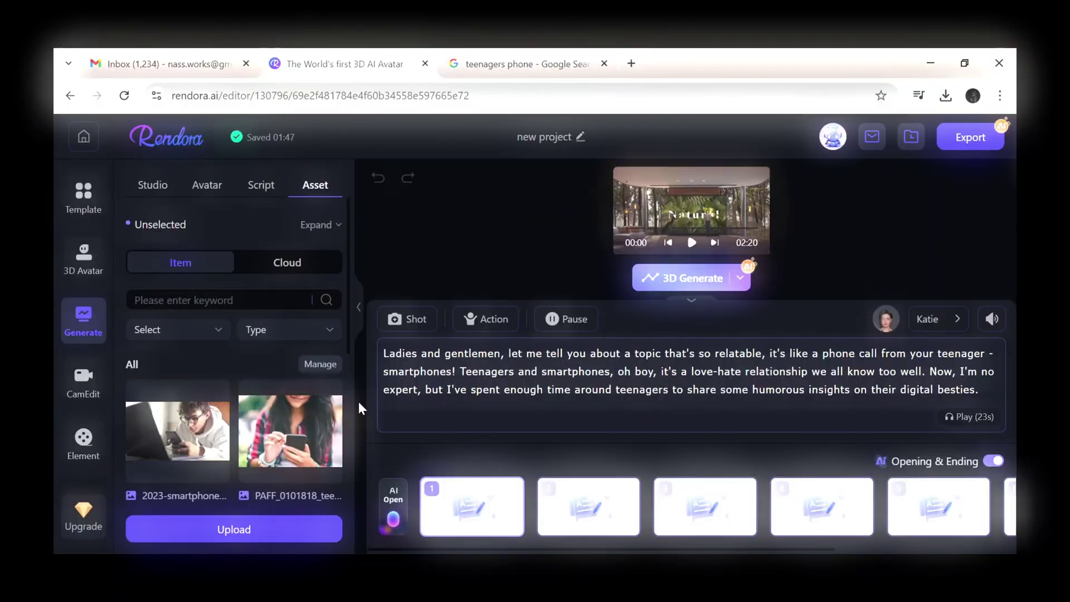
drag(335, 390, 571, 521)
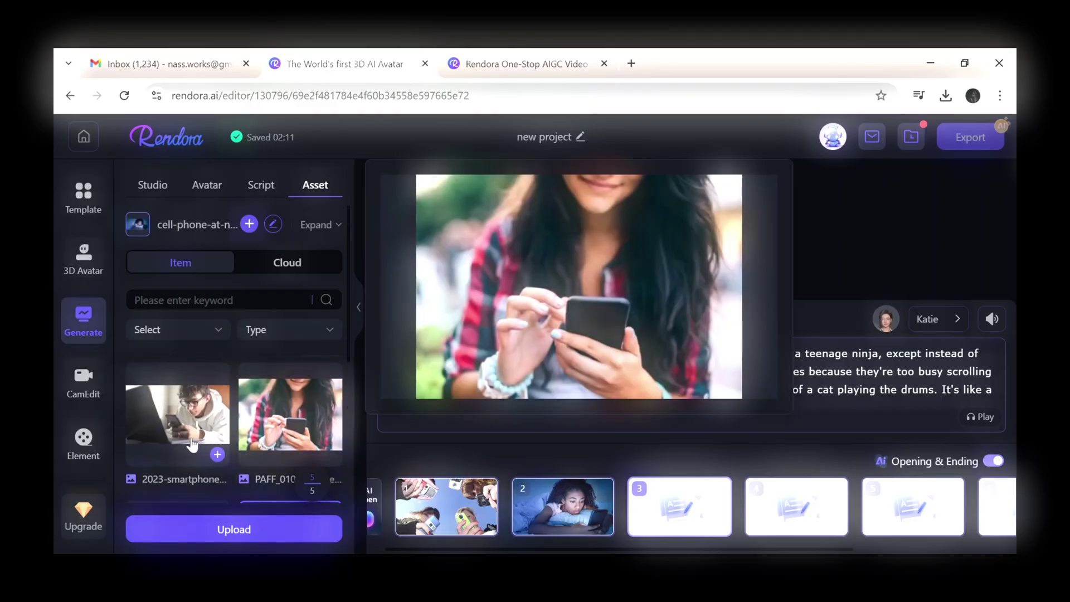
click(191, 445)
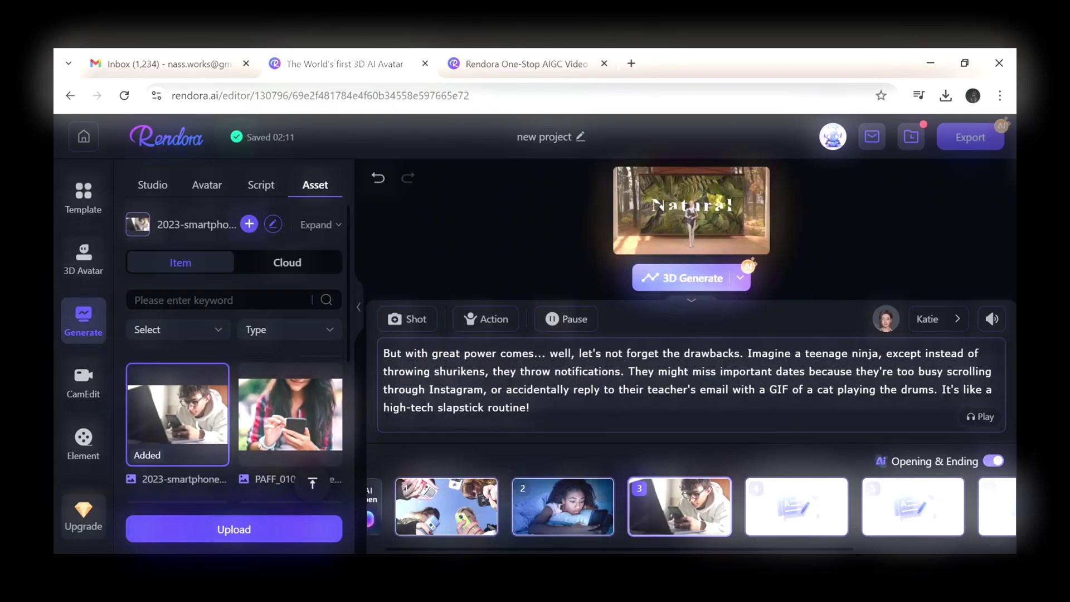